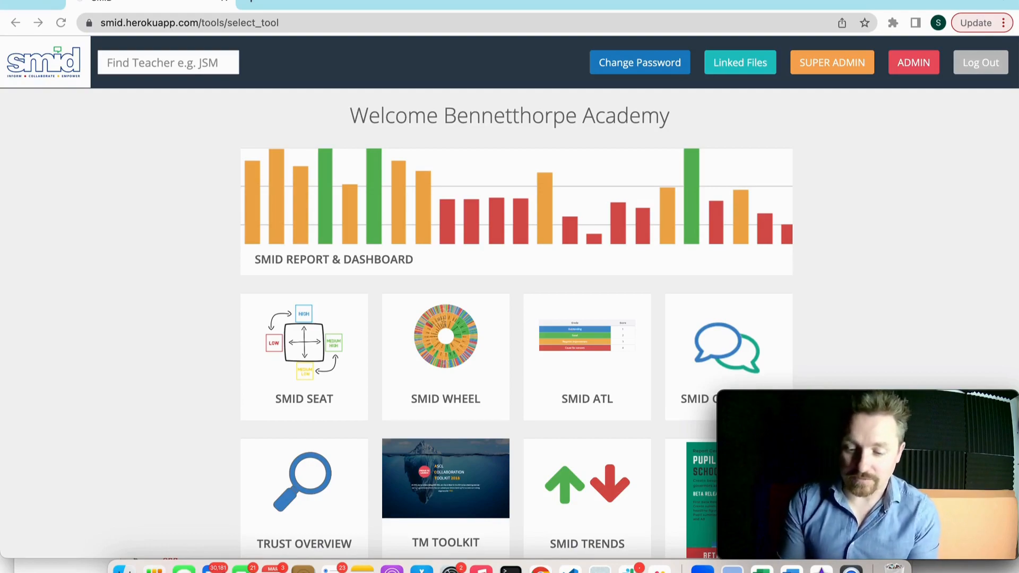
# Open the pupil report generator and bring up the existing Year 11 report for editing
pyautogui.scroll(-3, 606, 333)
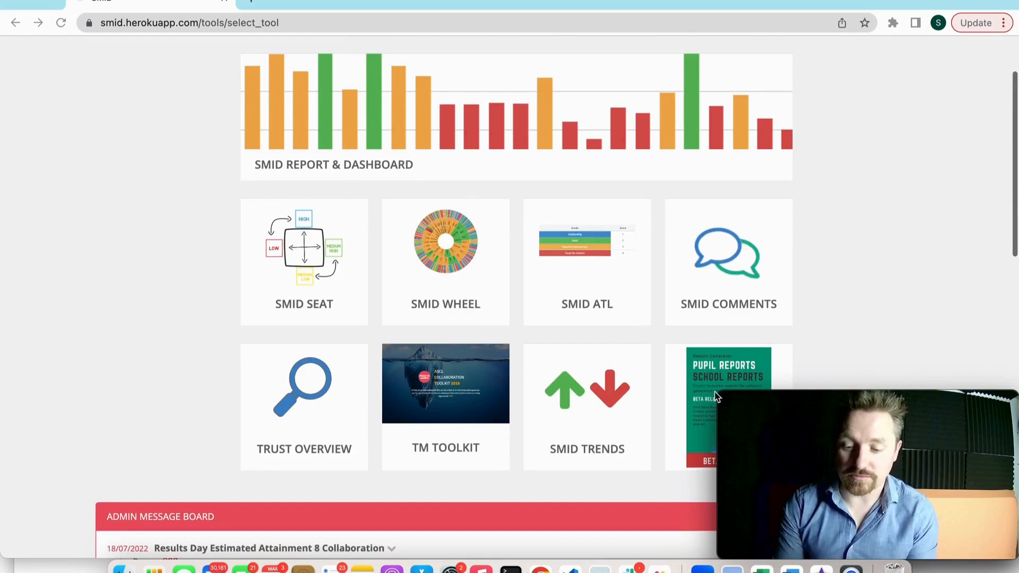
pyautogui.scroll(-2, 675, 357)
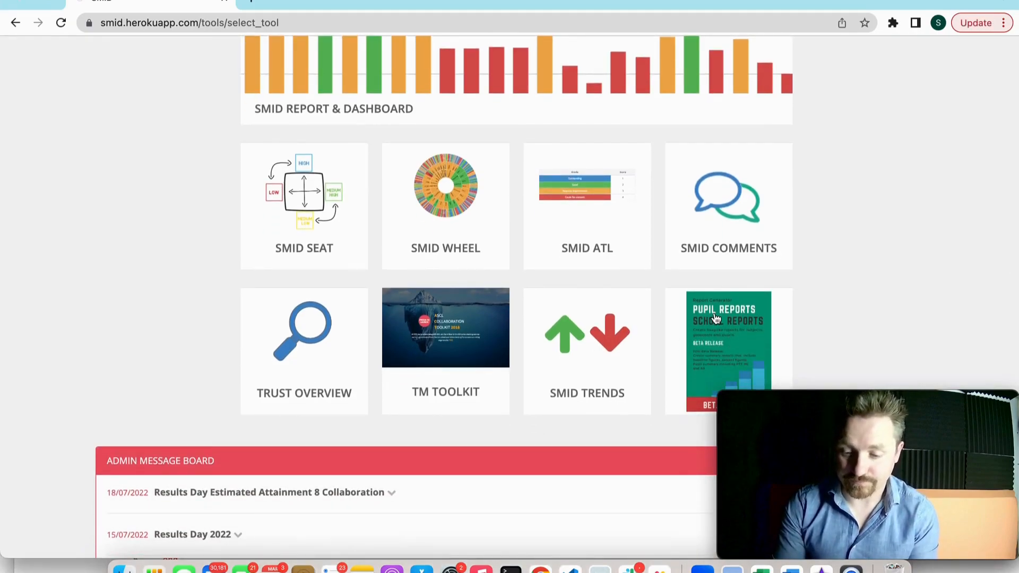
pyautogui.click(715, 317)
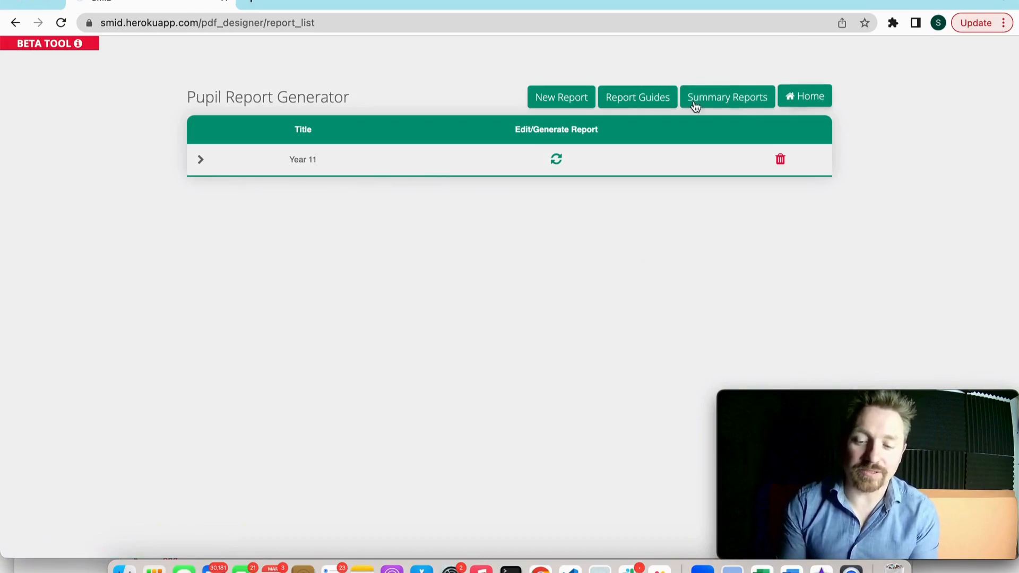
pyautogui.click(542, 99)
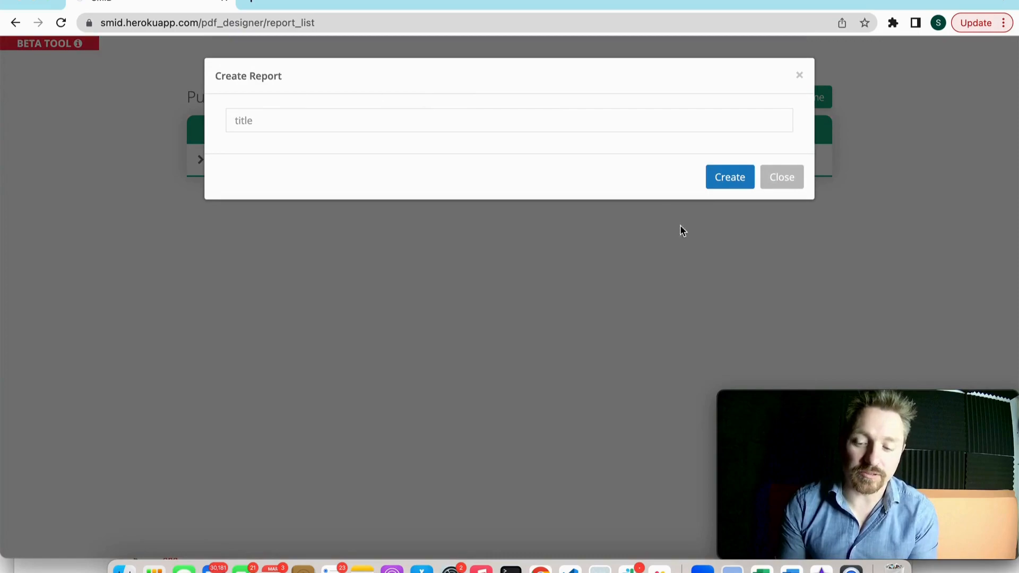
pyautogui.click(800, 74)
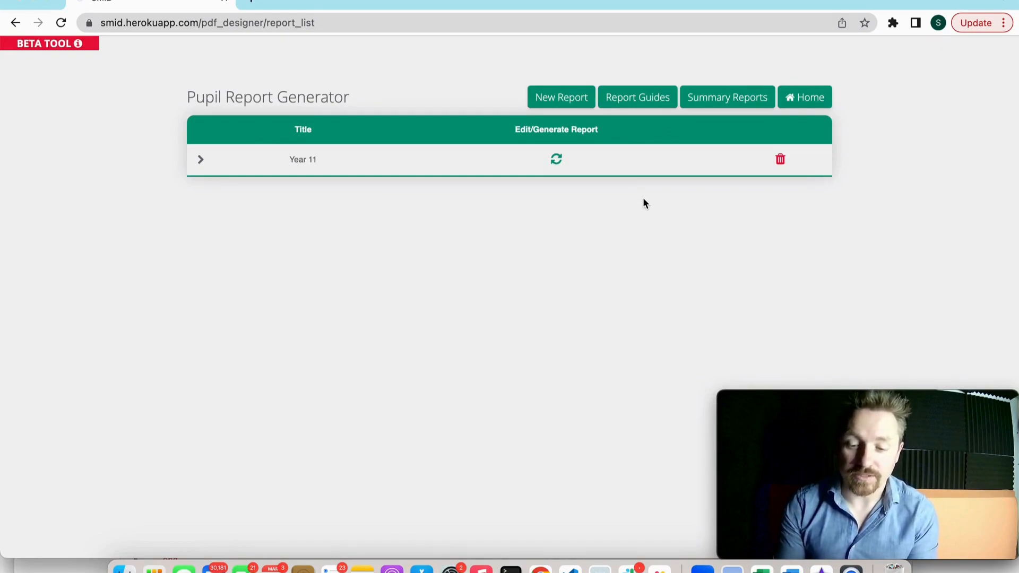
pyautogui.click(556, 160)
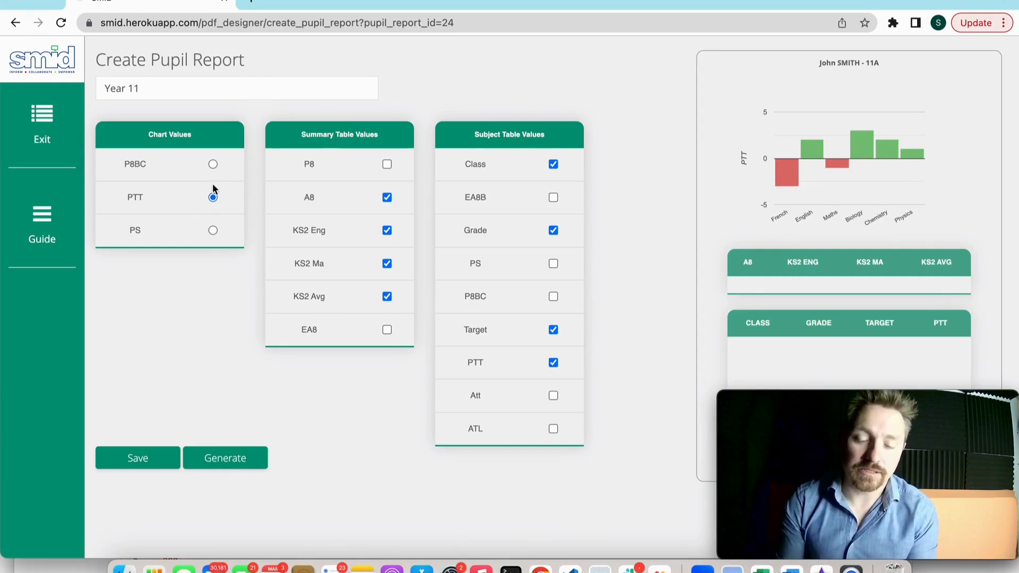
# Preview the report chart with the P8BC and PS values and set it back to PTT
pyautogui.click(213, 164)
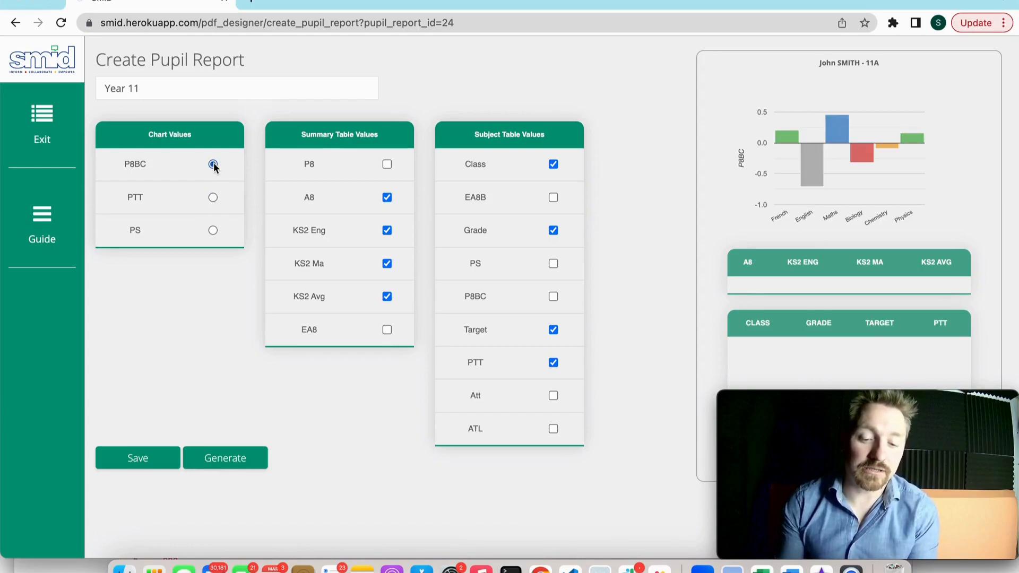
pyautogui.click(213, 231)
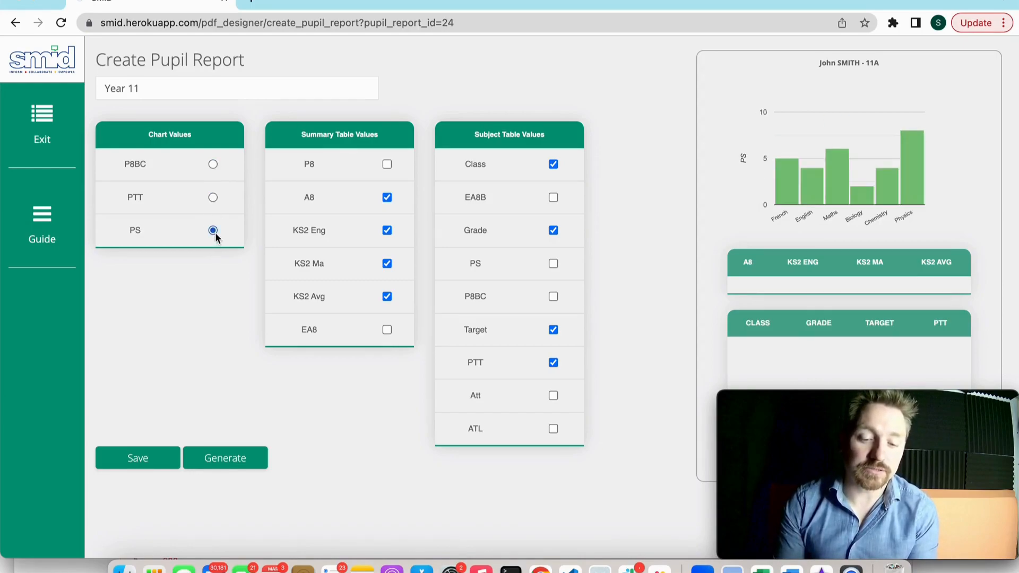
pyautogui.click(213, 198)
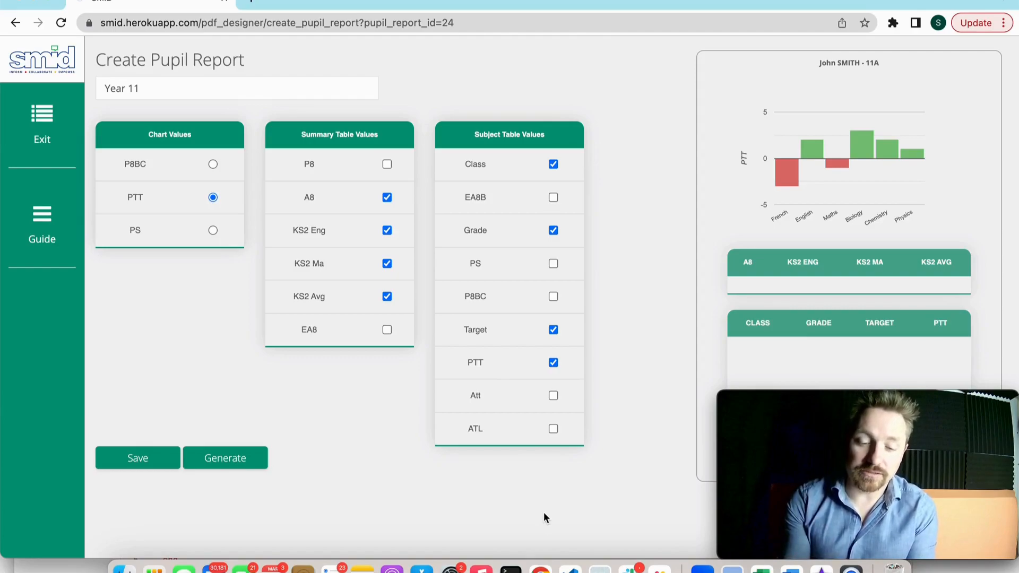
# Save the report layout and start generating it for year group Year 11 with the Year 11 Summer data capture
pyautogui.click(150, 468)
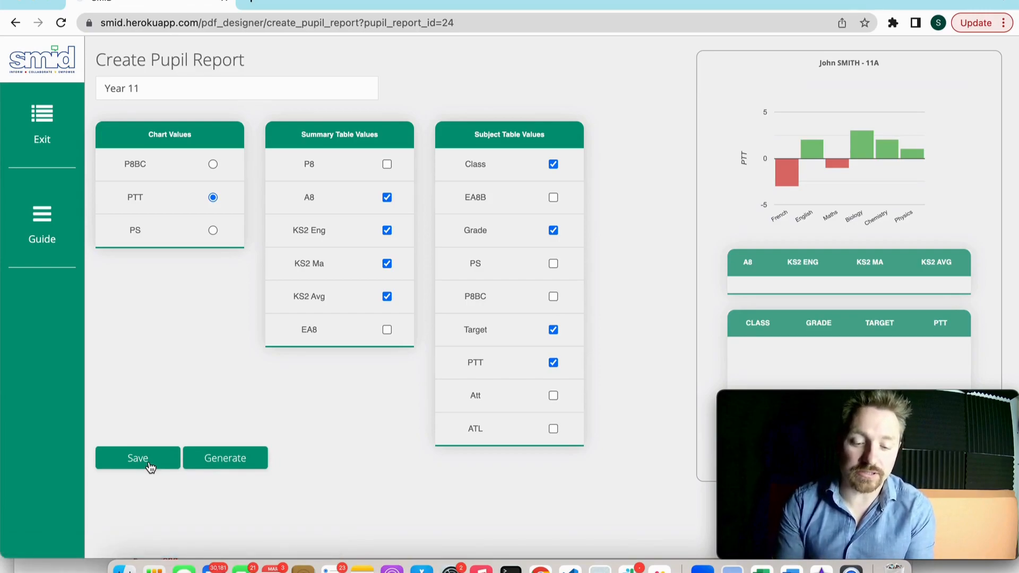
pyautogui.click(223, 463)
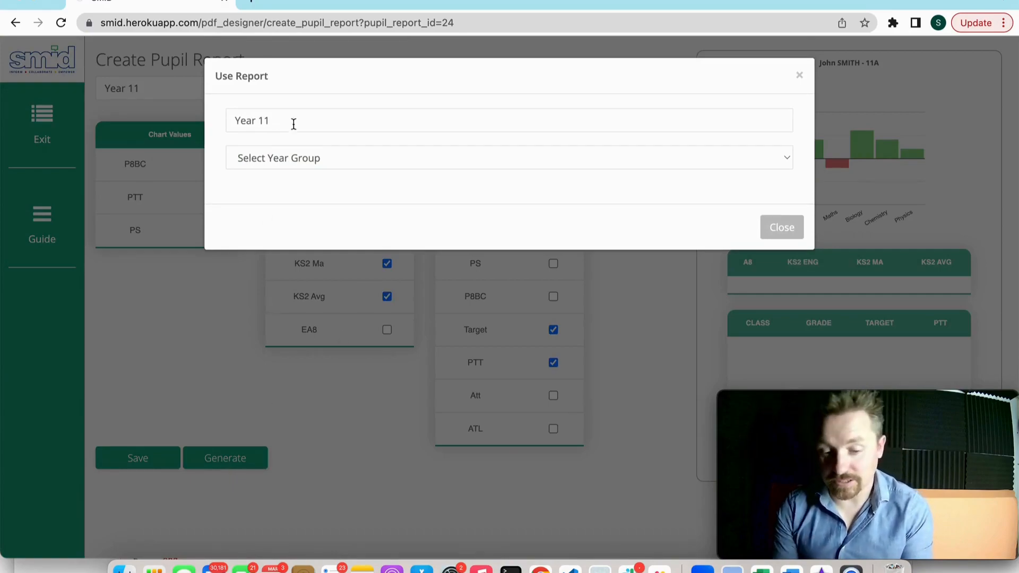
pyautogui.click(289, 159)
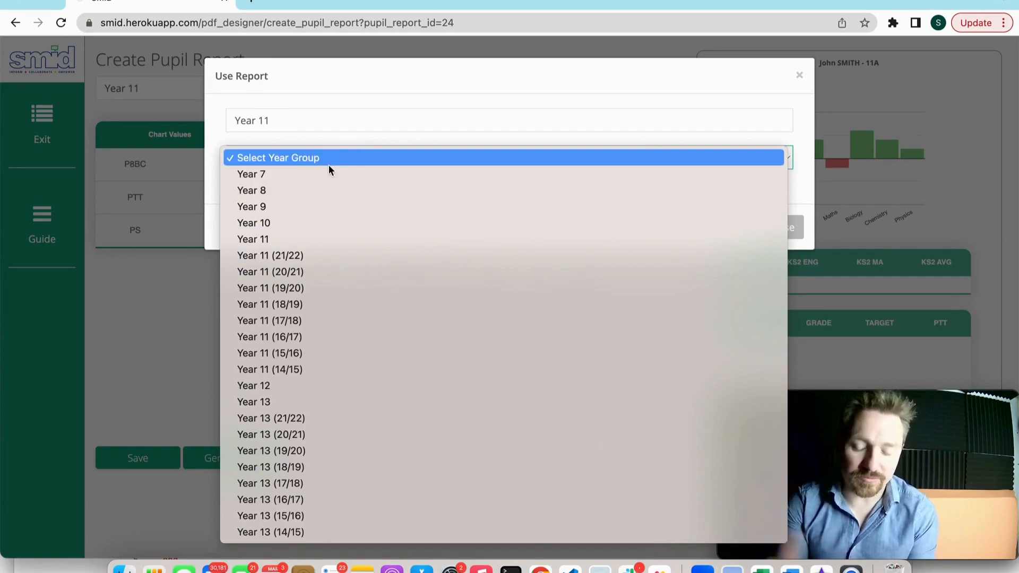
pyautogui.click(284, 240)
pyautogui.click(277, 195)
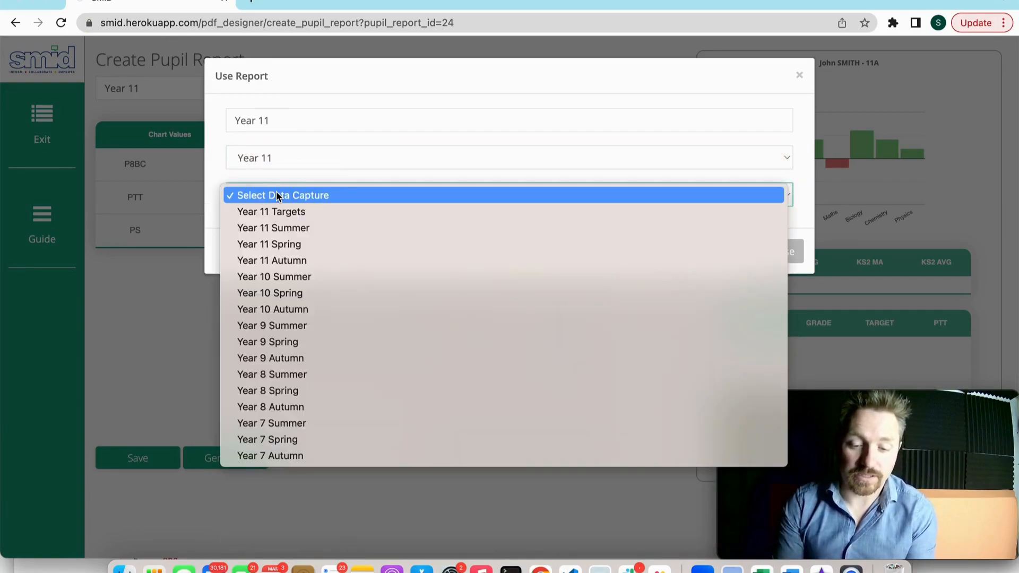
pyautogui.click(276, 229)
# Title the report Targets and create it
pyautogui.tripleClick(301, 128)
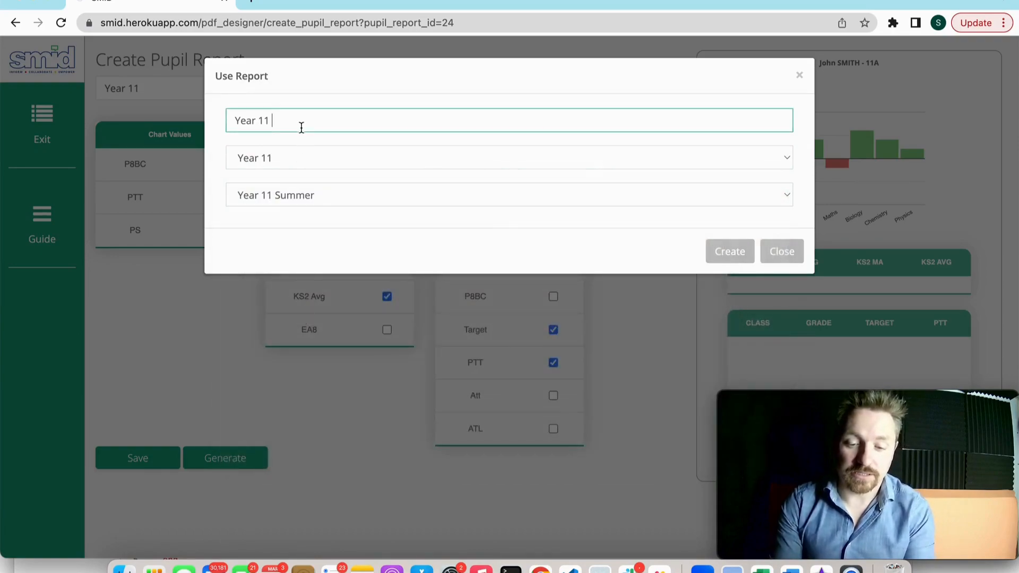
pyautogui.write('Targets')
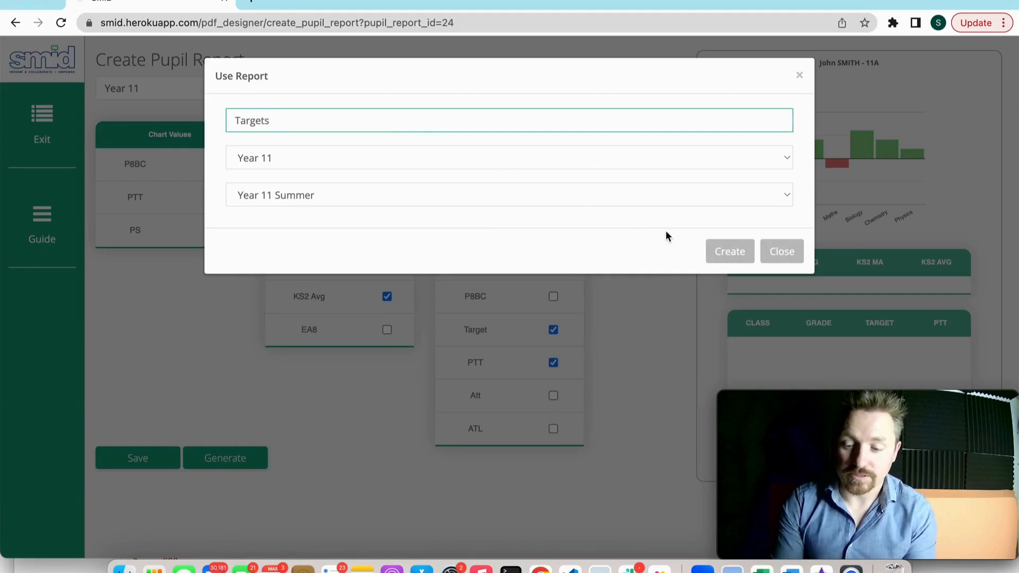
pyautogui.click(725, 258)
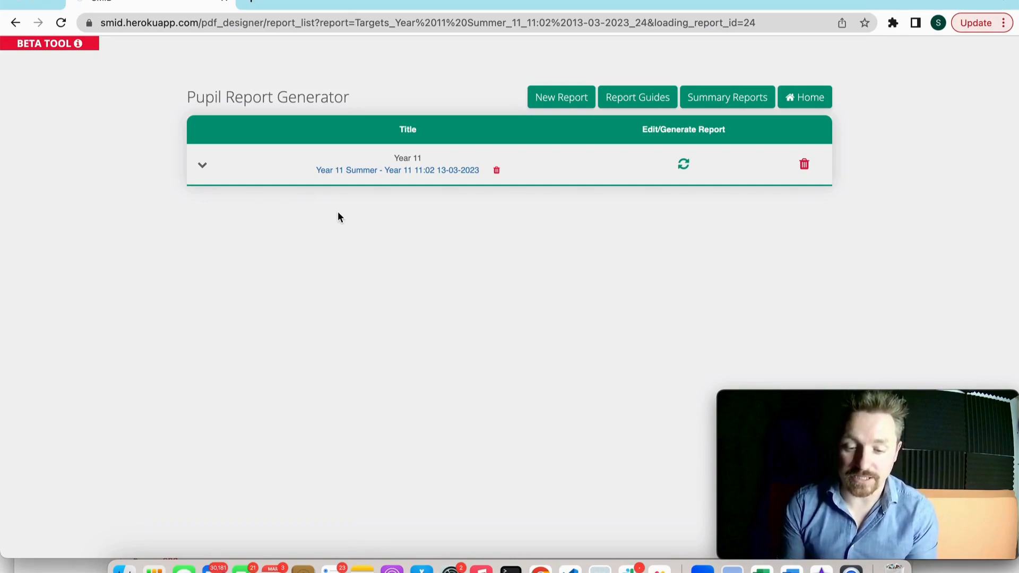
# Download the generated Year 11 Summer report and open the PDF
pyautogui.click(362, 174)
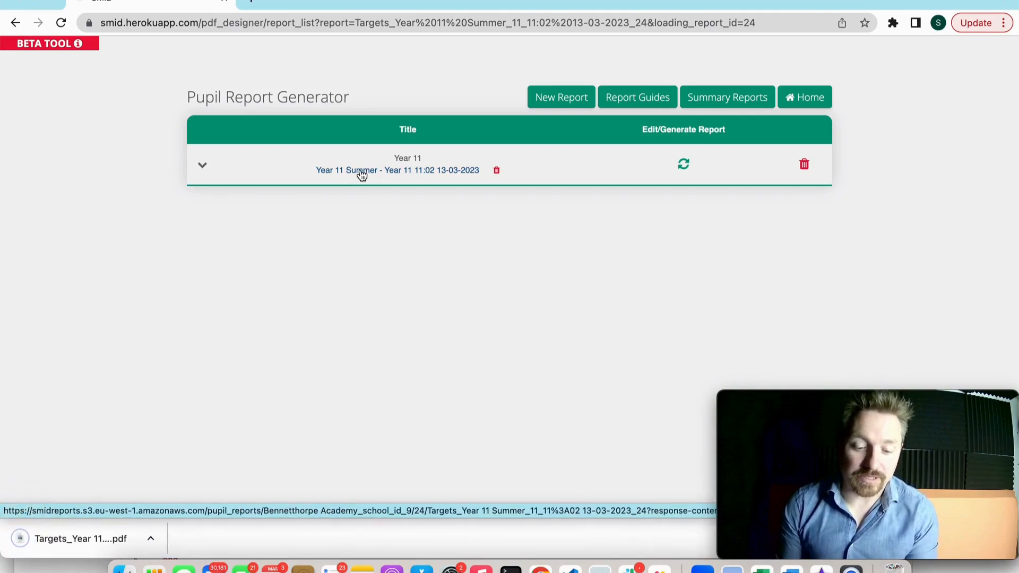
pyautogui.click(113, 537)
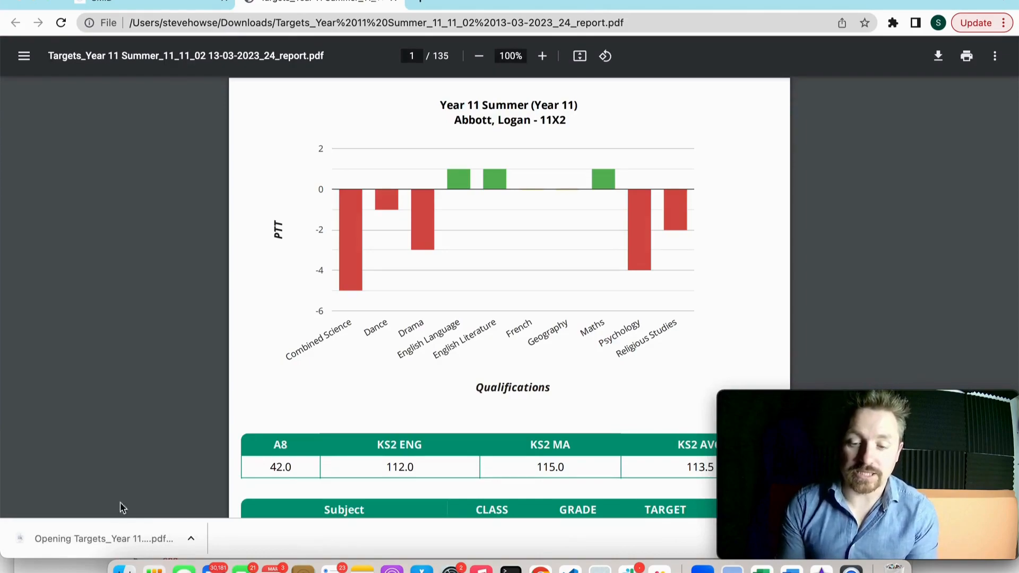
# Review the PTT chart, the summary table and the subject table on the first two pupils' report pages
pyautogui.scroll(-1, 507, 379)
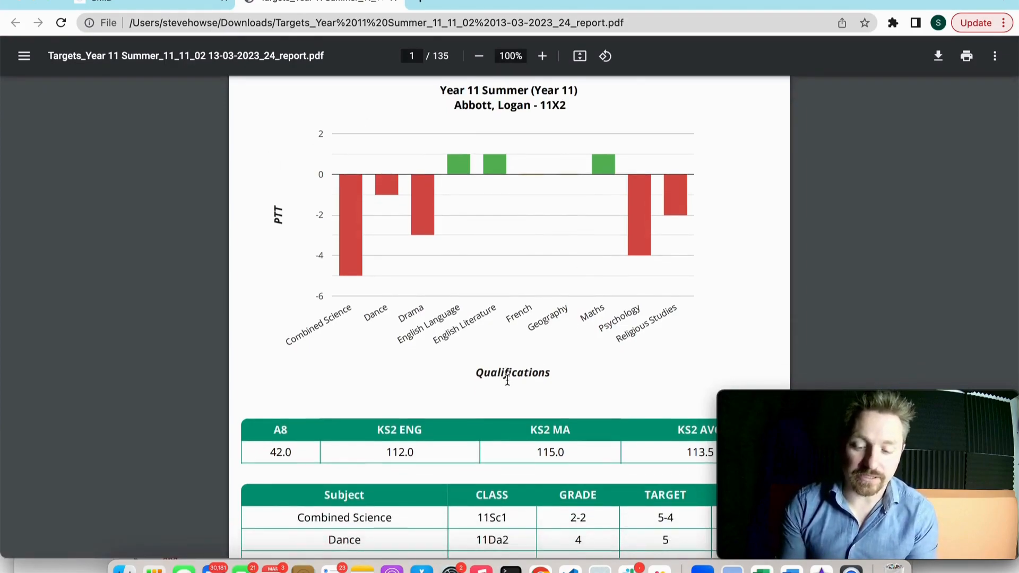
pyautogui.scroll(1, 508, 385)
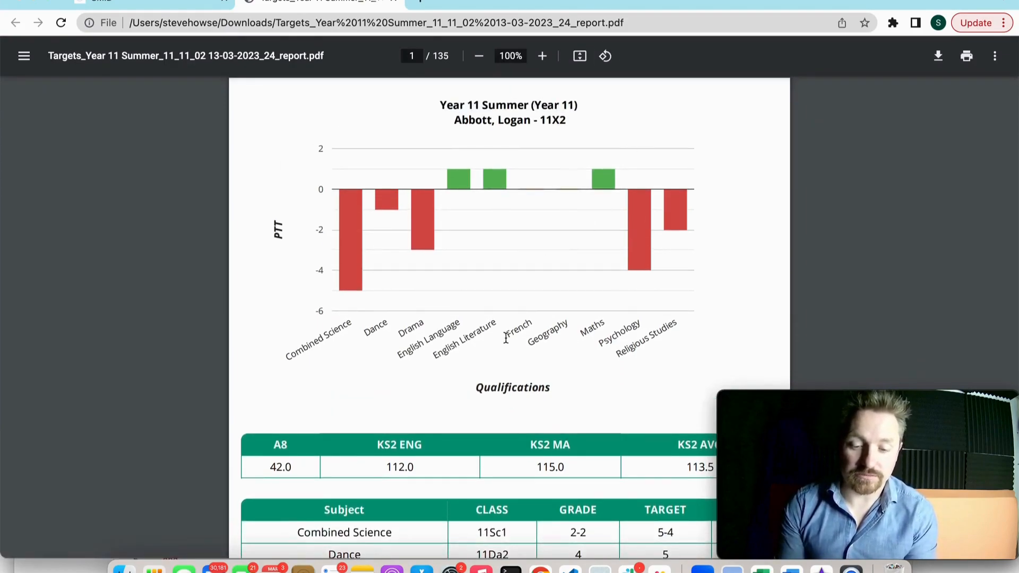
pyautogui.scroll(-5, 506, 338)
pyautogui.scroll(-3, 506, 338)
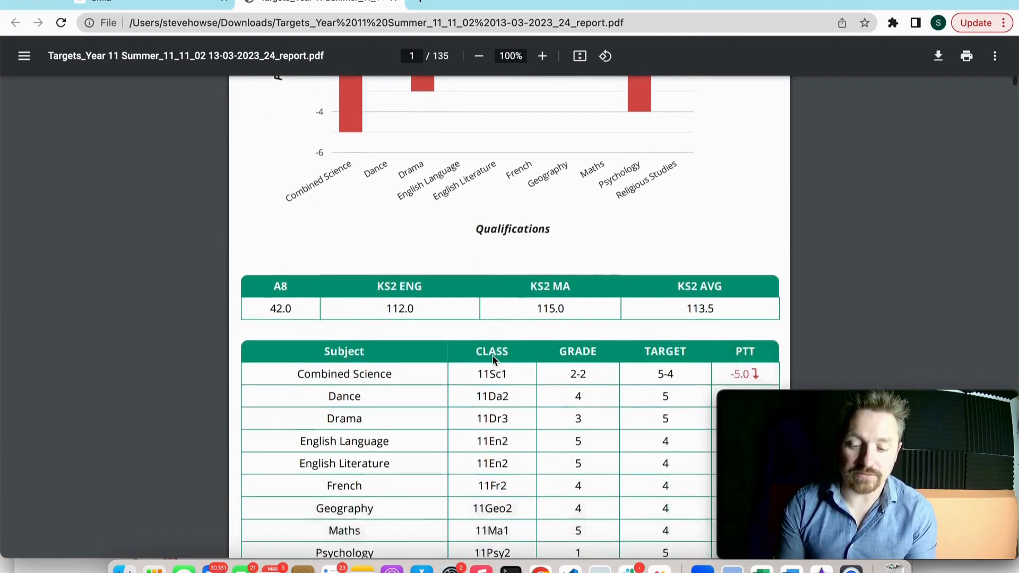
pyautogui.scroll(5, 446, 226)
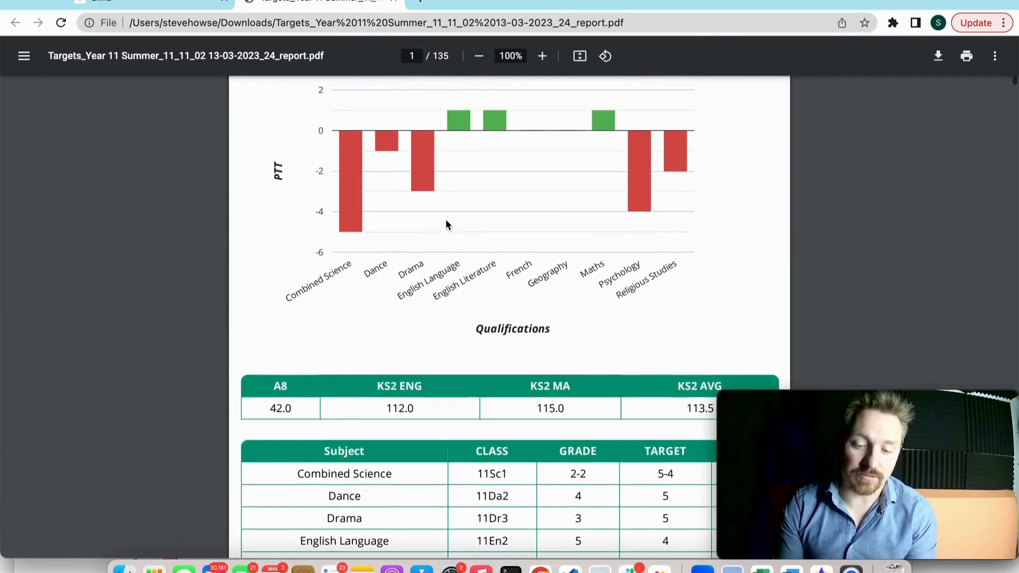
pyautogui.scroll(-6, 530, 298)
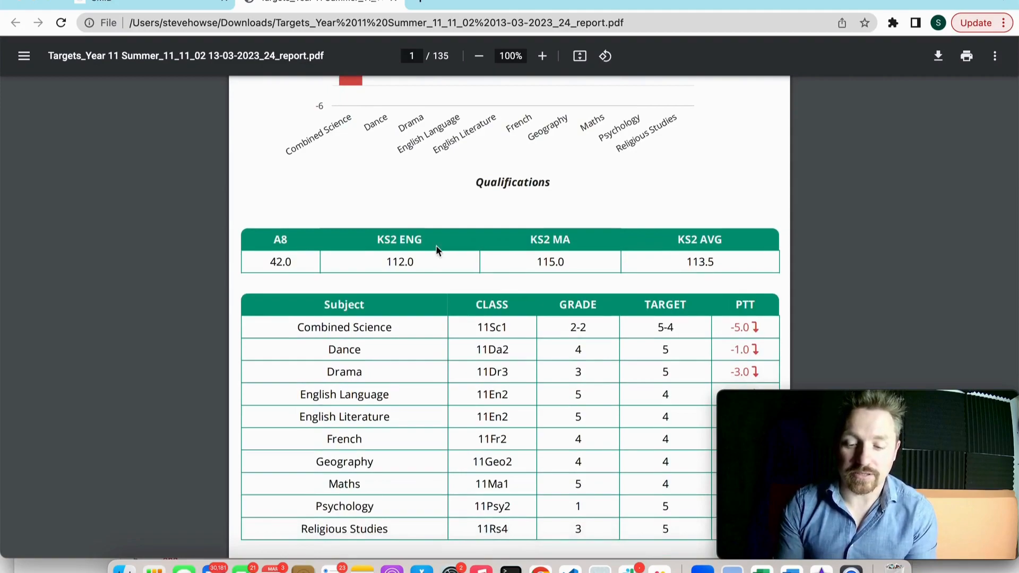
pyautogui.scroll(-2, 416, 273)
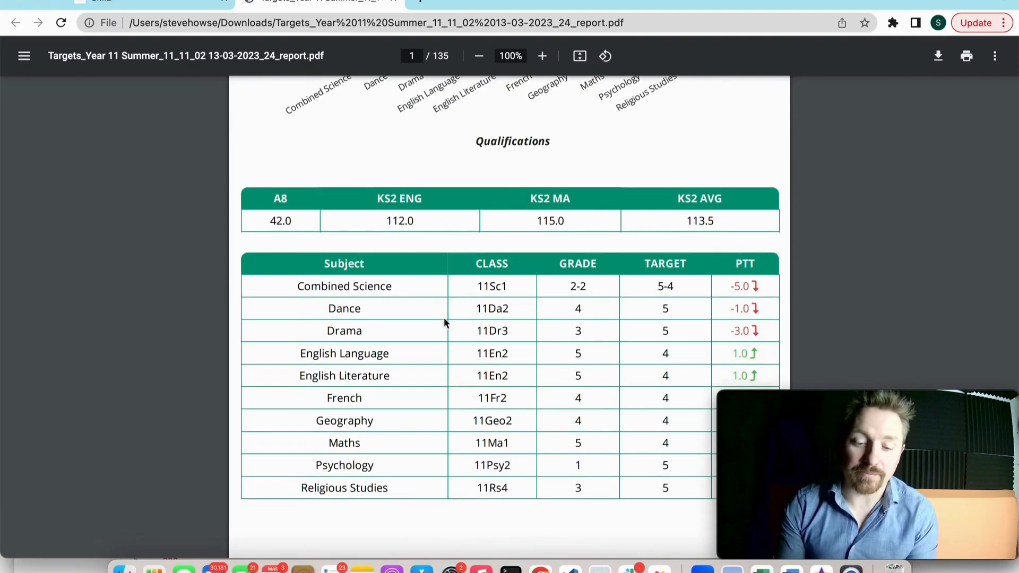
pyautogui.scroll(-3, 437, 365)
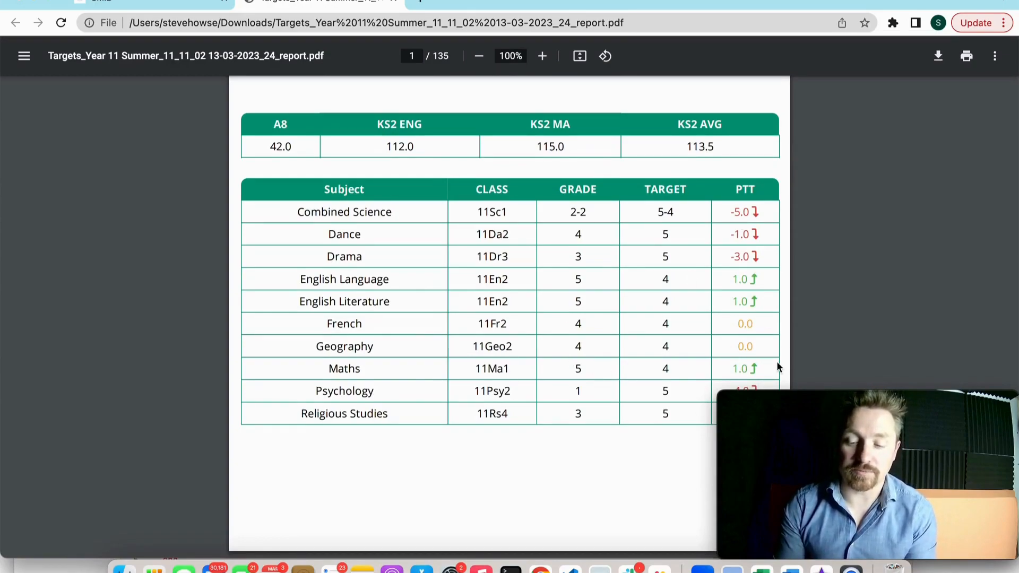
pyautogui.scroll(-15, 629, 425)
pyautogui.scroll(-3, 631, 429)
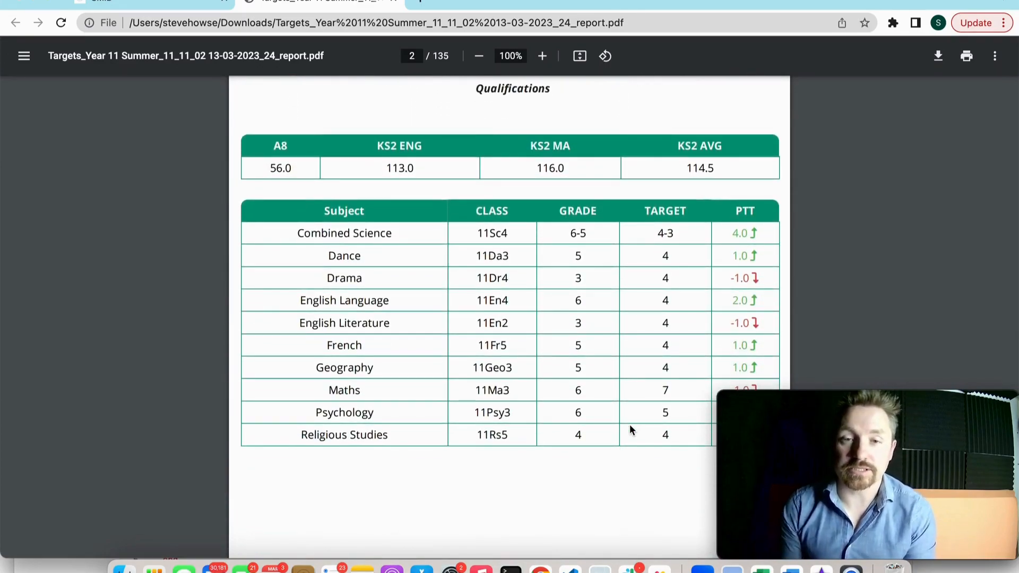
pyautogui.scroll(7, 617, 319)
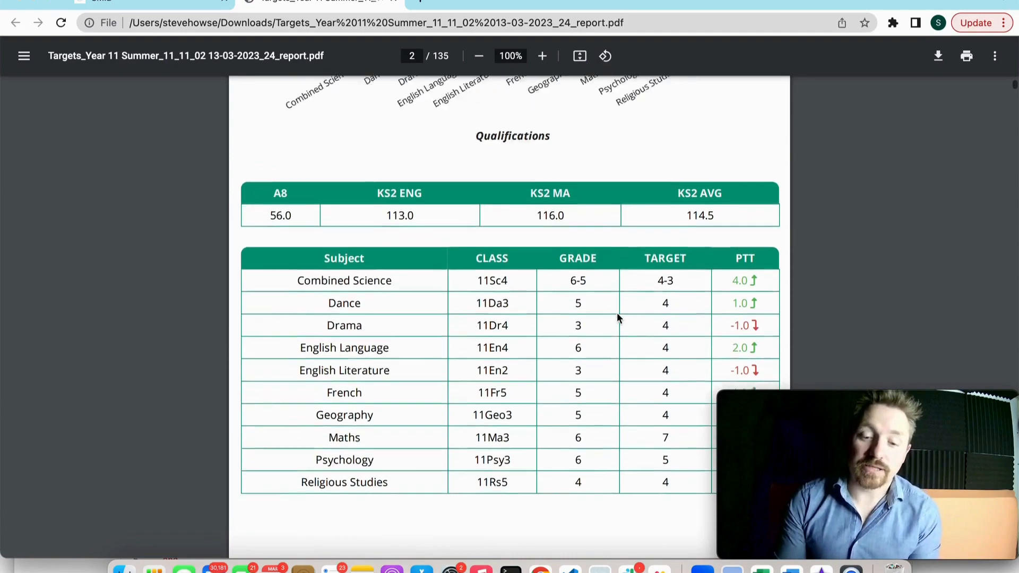
# Reopen the Year 11 report from the report list and review the year groups offered for generating it, without creating one
pyautogui.click(183, 3)
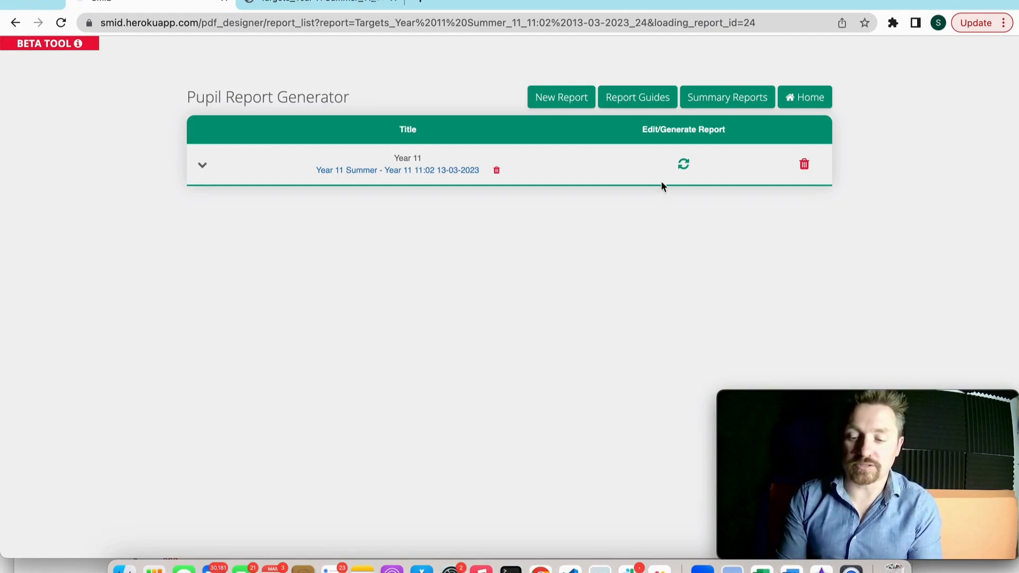
pyautogui.click(685, 166)
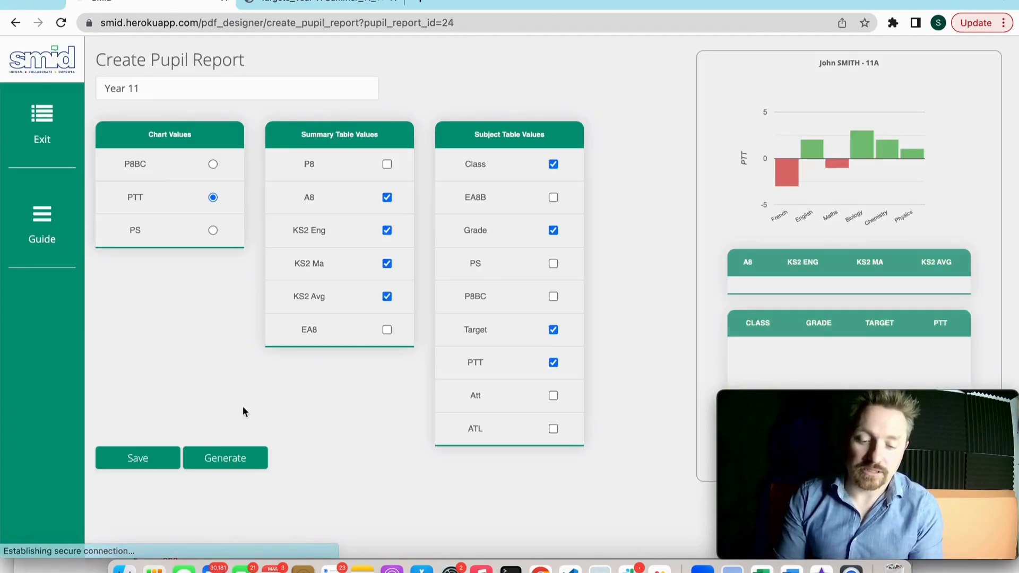
pyautogui.click(222, 457)
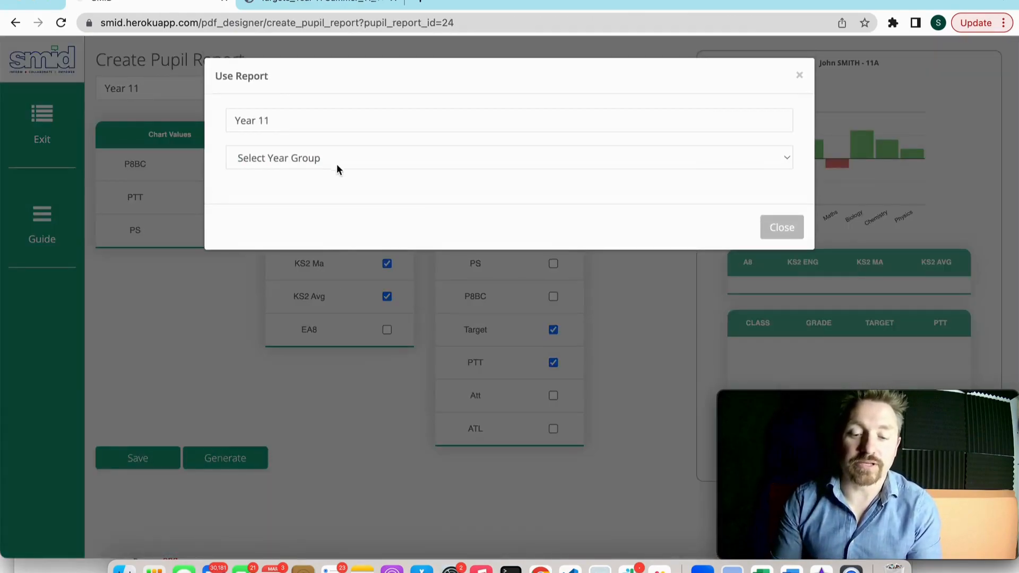
pyautogui.click(338, 168)
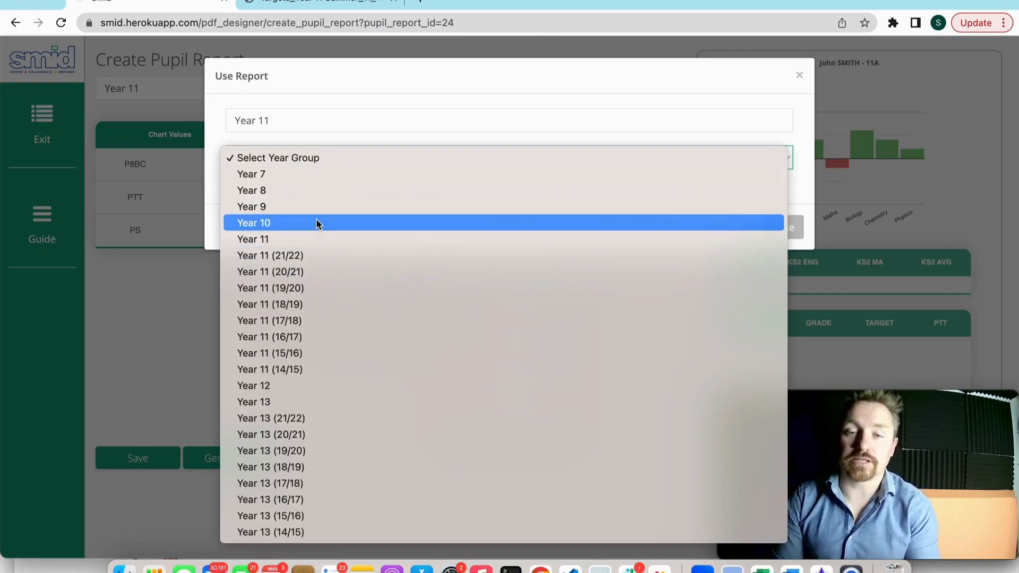
pyautogui.click(309, 84)
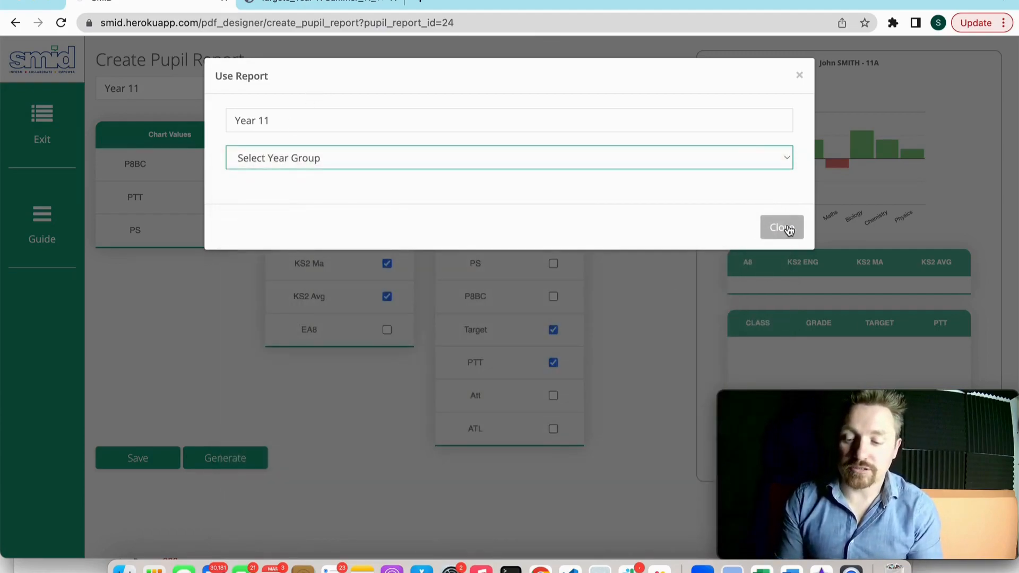
pyautogui.click(783, 227)
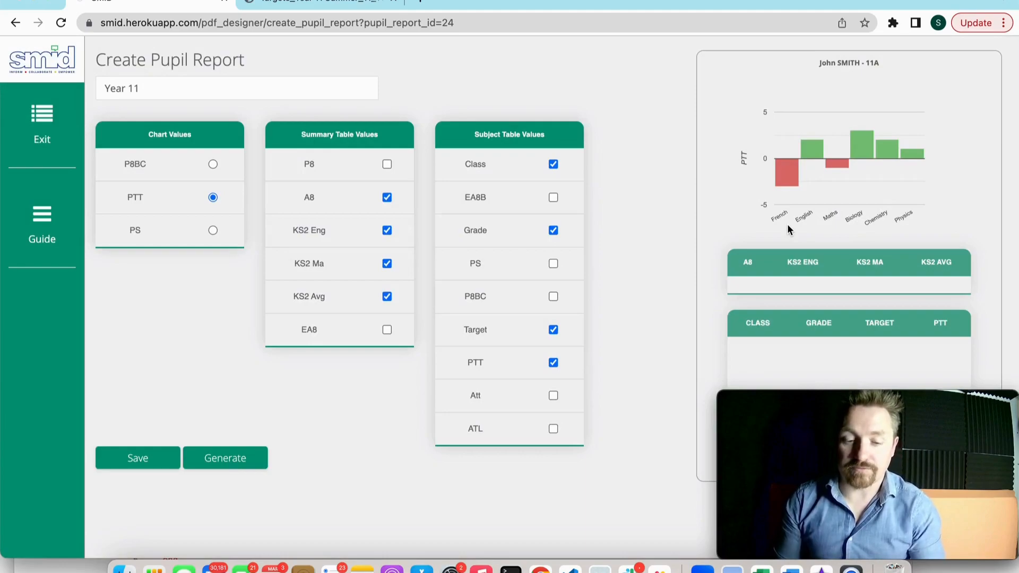